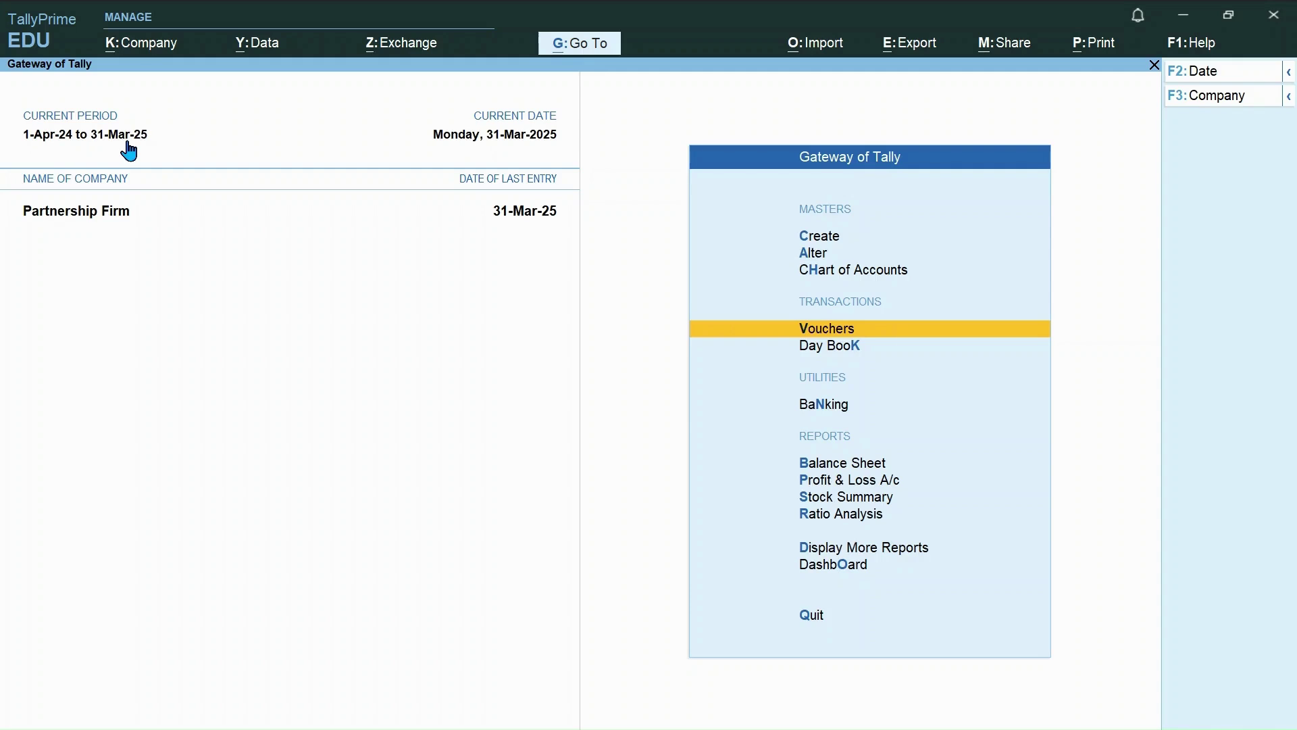
# - Try to set the date of a new payment voucher to 1-4-2025, and quit the voucher
pyautogui.press('Return')
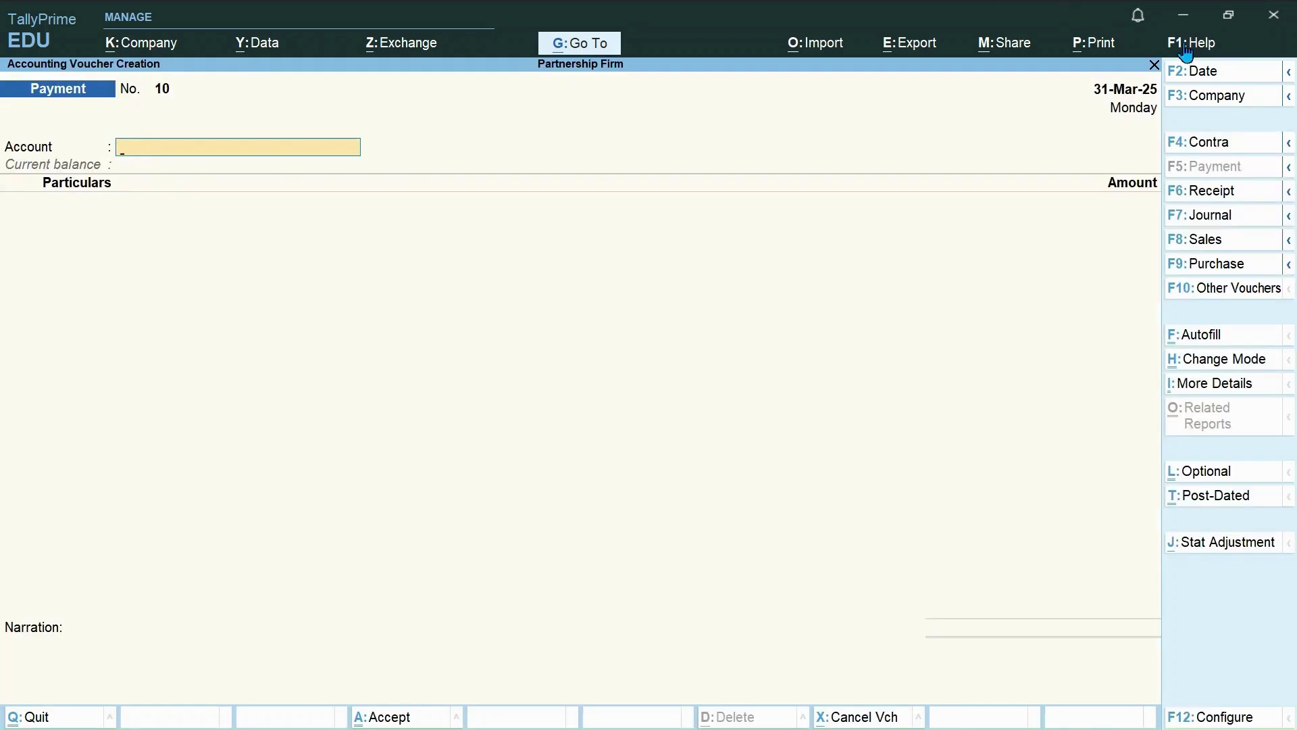
pyautogui.click(1198, 69)
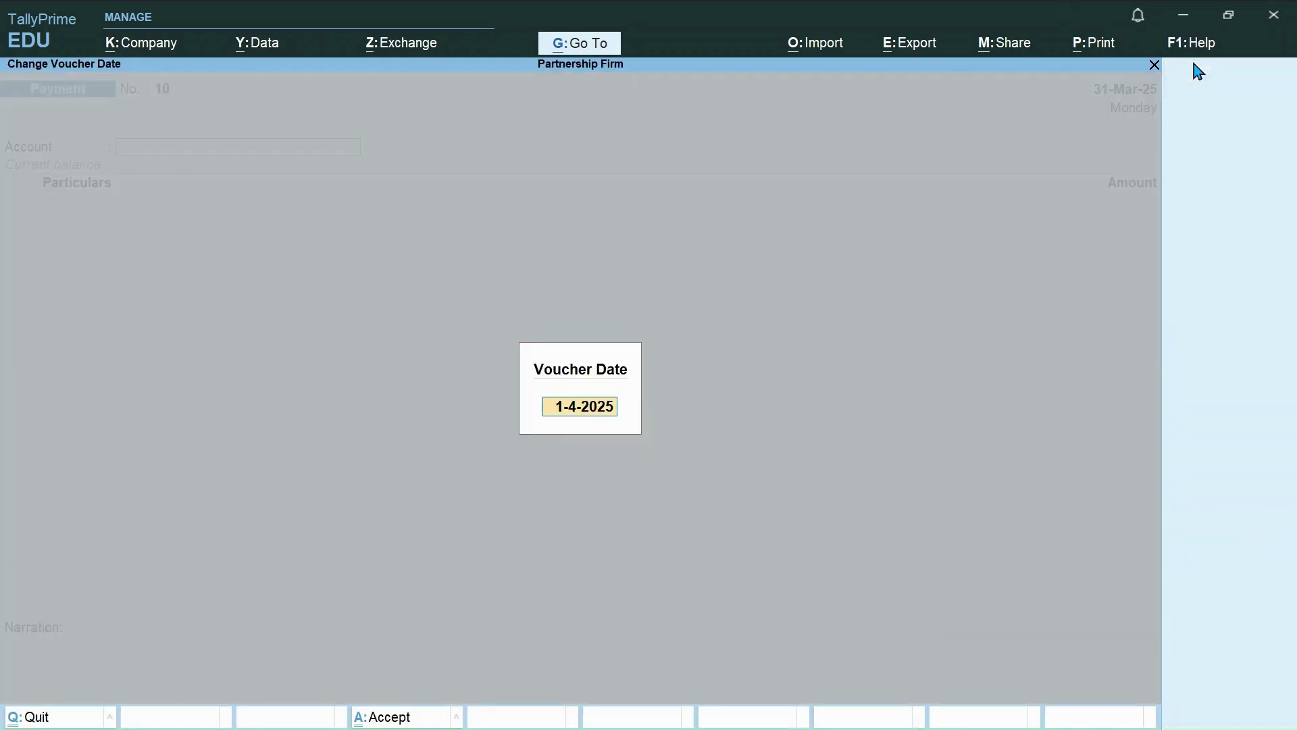
pyautogui.press('Return')
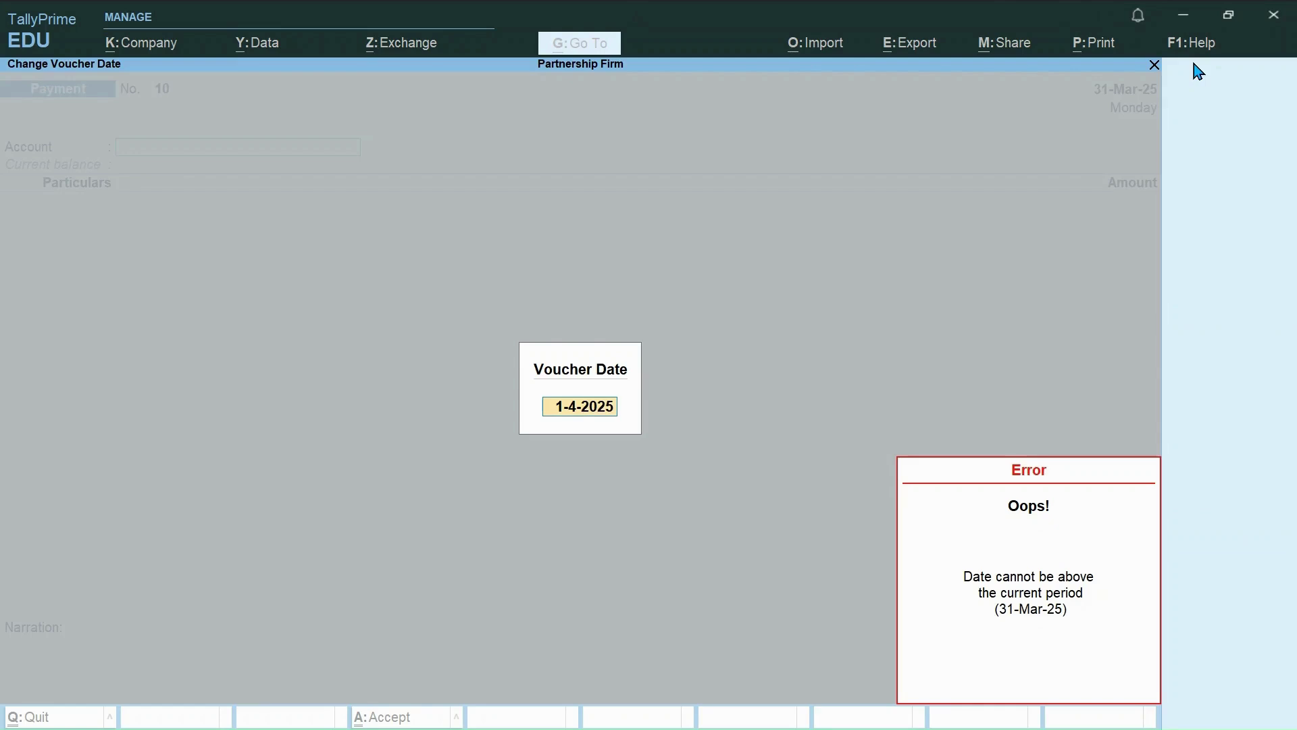
pyautogui.press('Escape')
pyautogui.press('Escape')
pyautogui.press('Escape')
pyautogui.press('Escape')
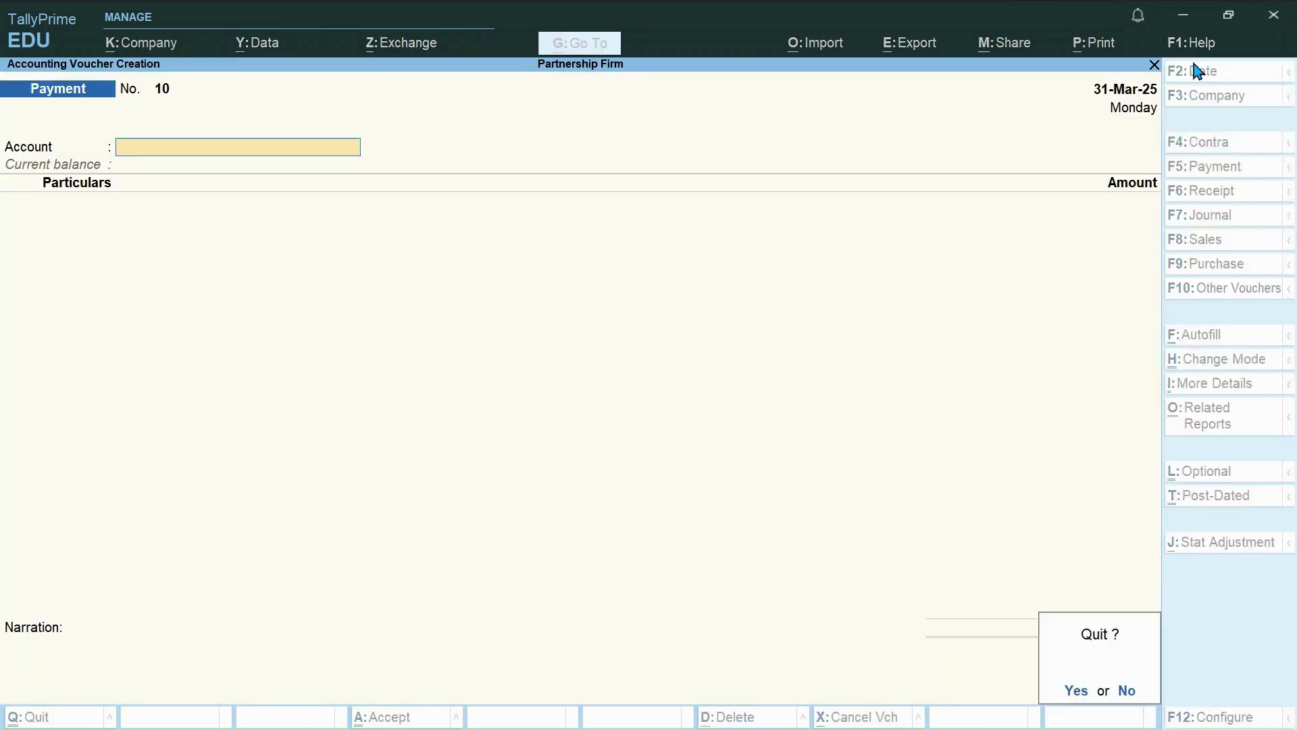
pyautogui.press('y')
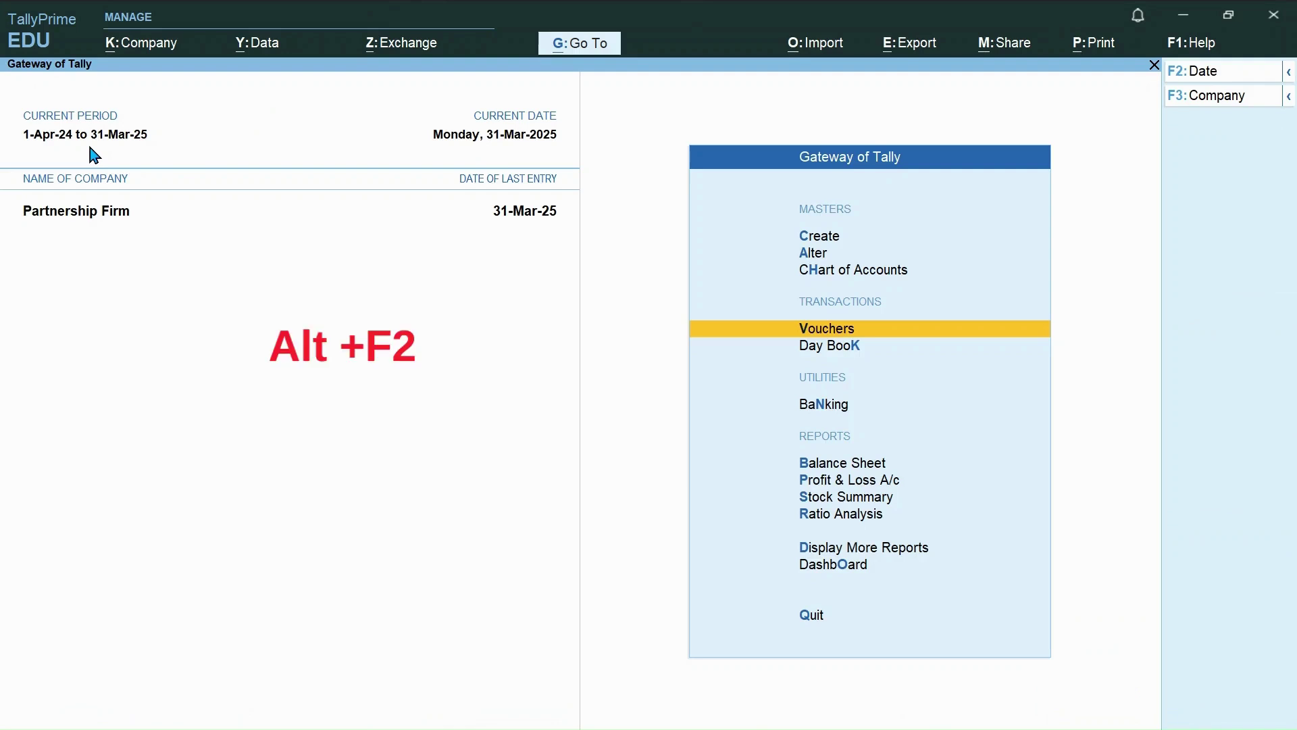
# - Change the current period to run from 1-4-2025 to 31-03-2026
pyautogui.press('alt')
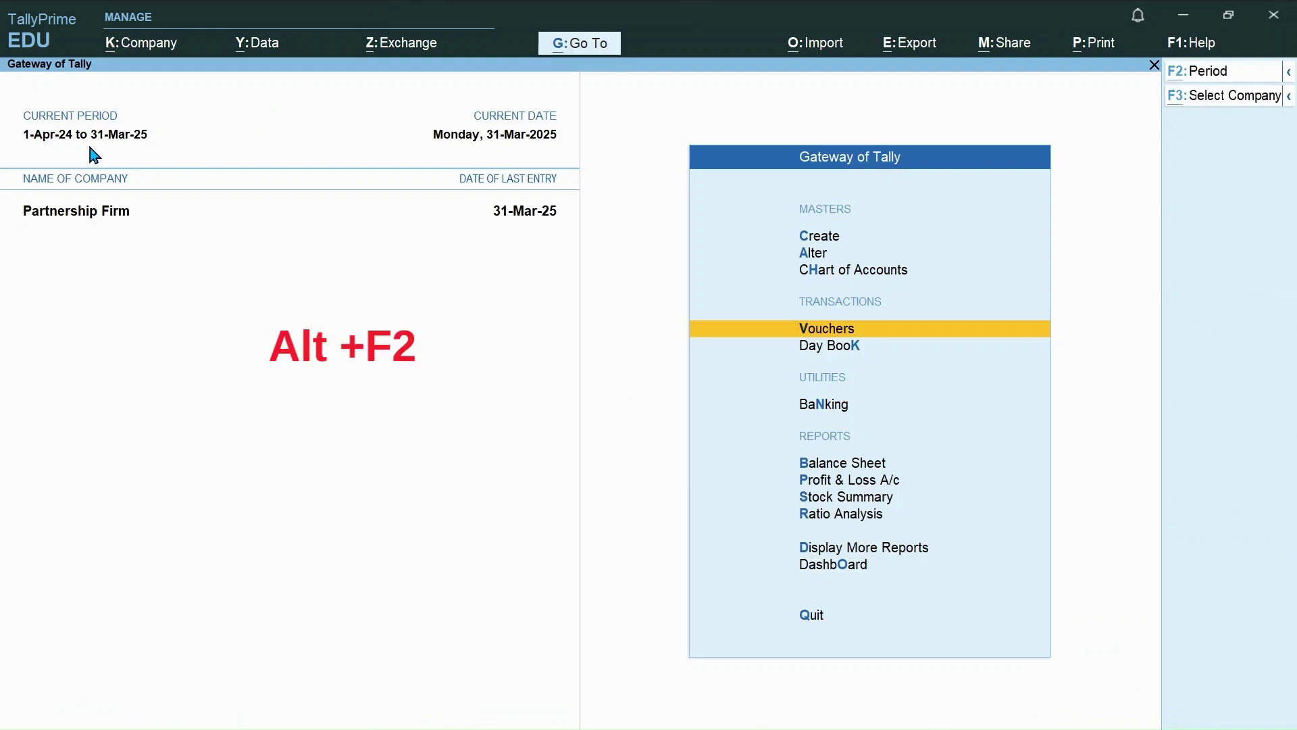
pyautogui.hotkey('alt', 'F2')
pyautogui.write('0')
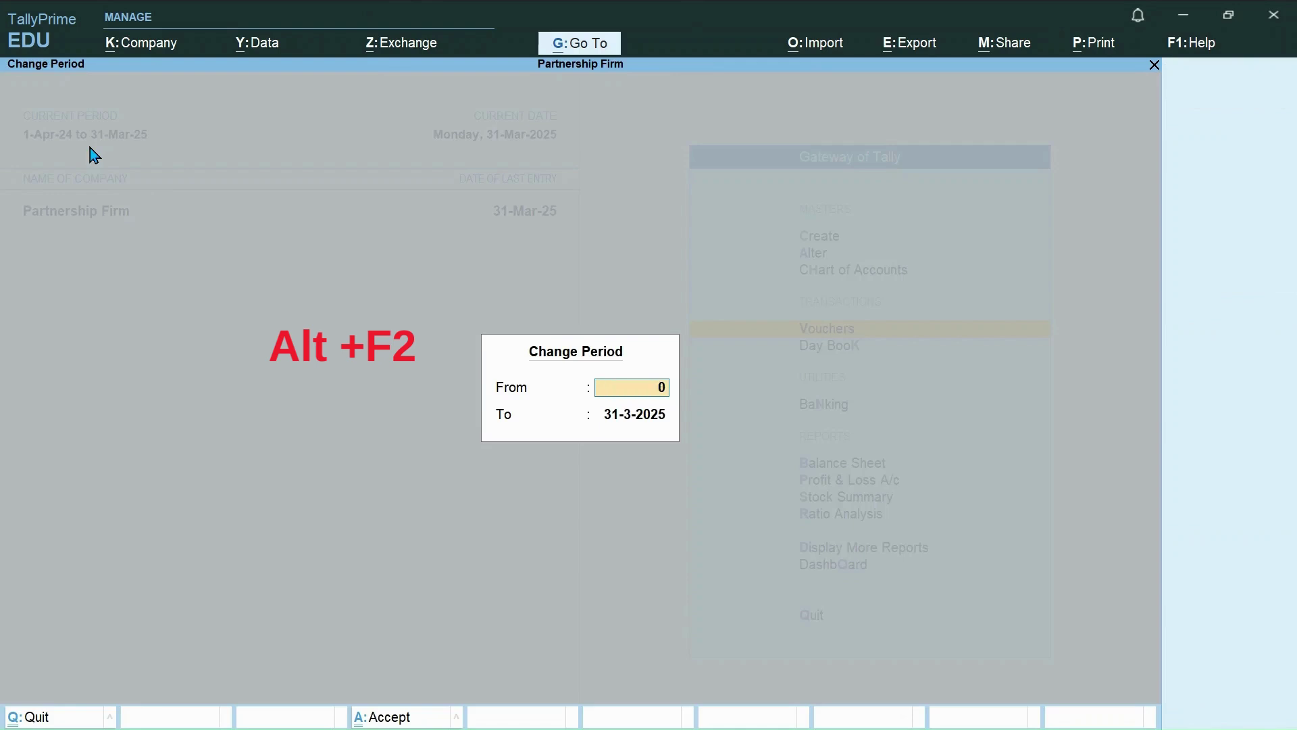
pyautogui.write('1-0')
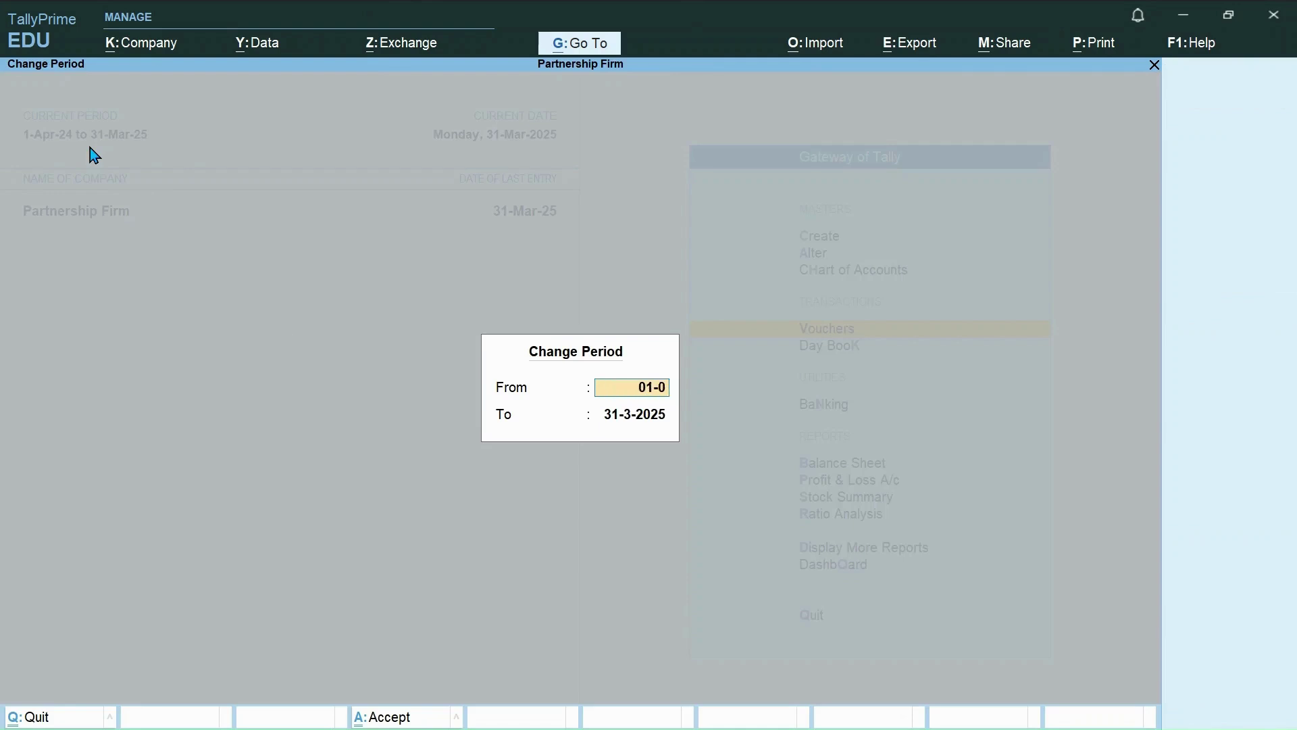
pyautogui.write('4-2025')
pyautogui.press('Return')
pyautogui.write('31')
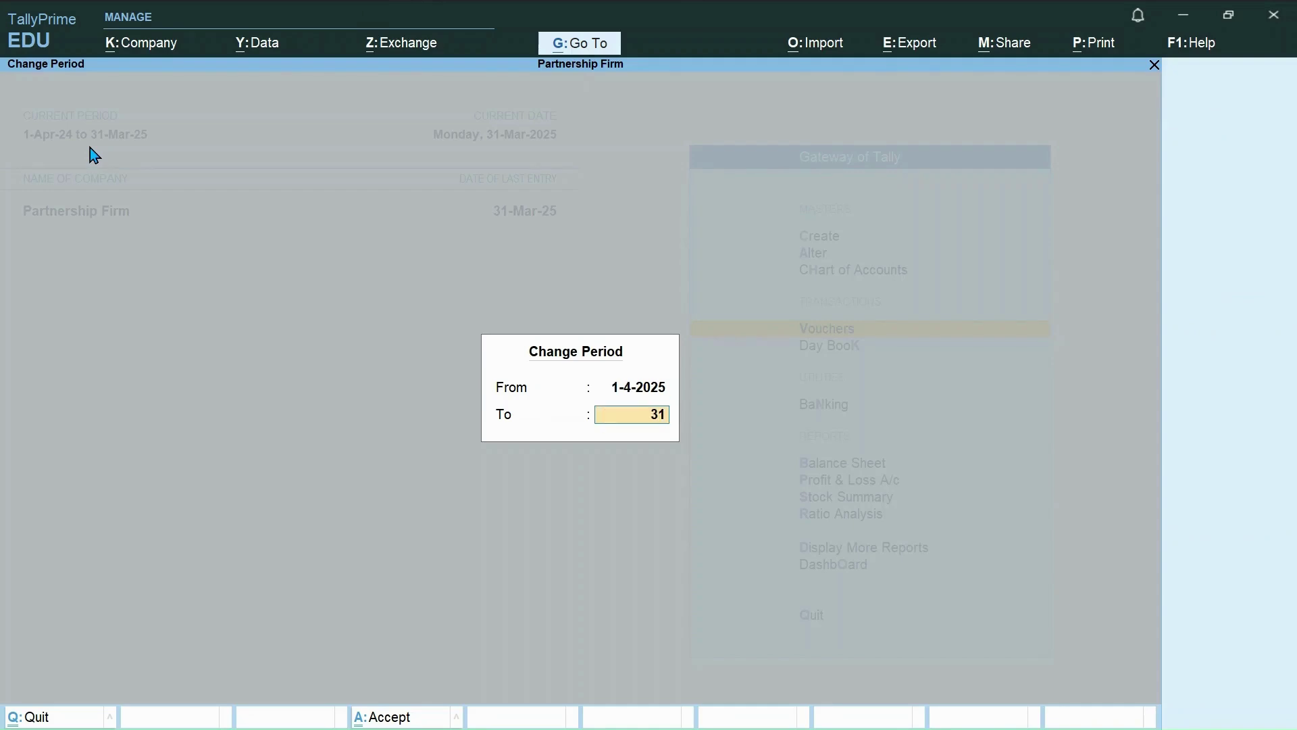
pyautogui.write('-03-2026')
pyautogui.press('Return')
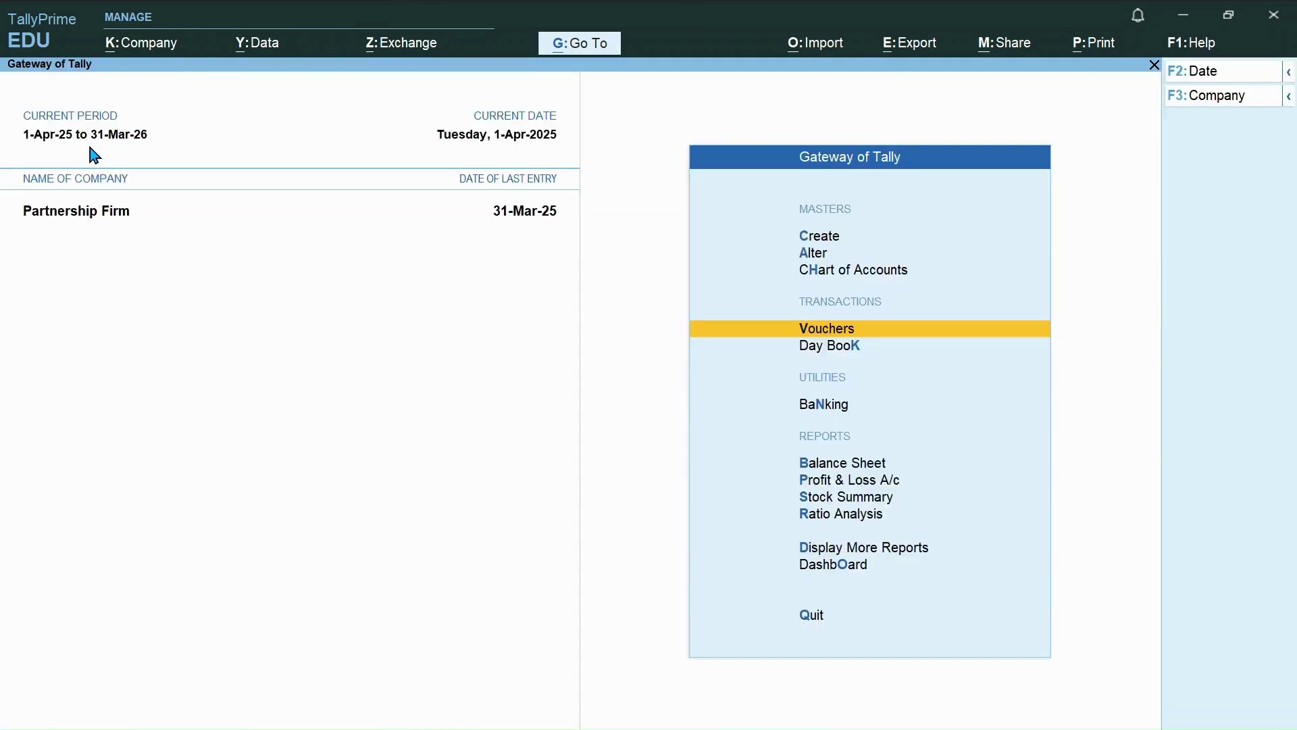
# - Start a payment voucher with Cash as the account and quit it without saving
pyautogui.press('Return')
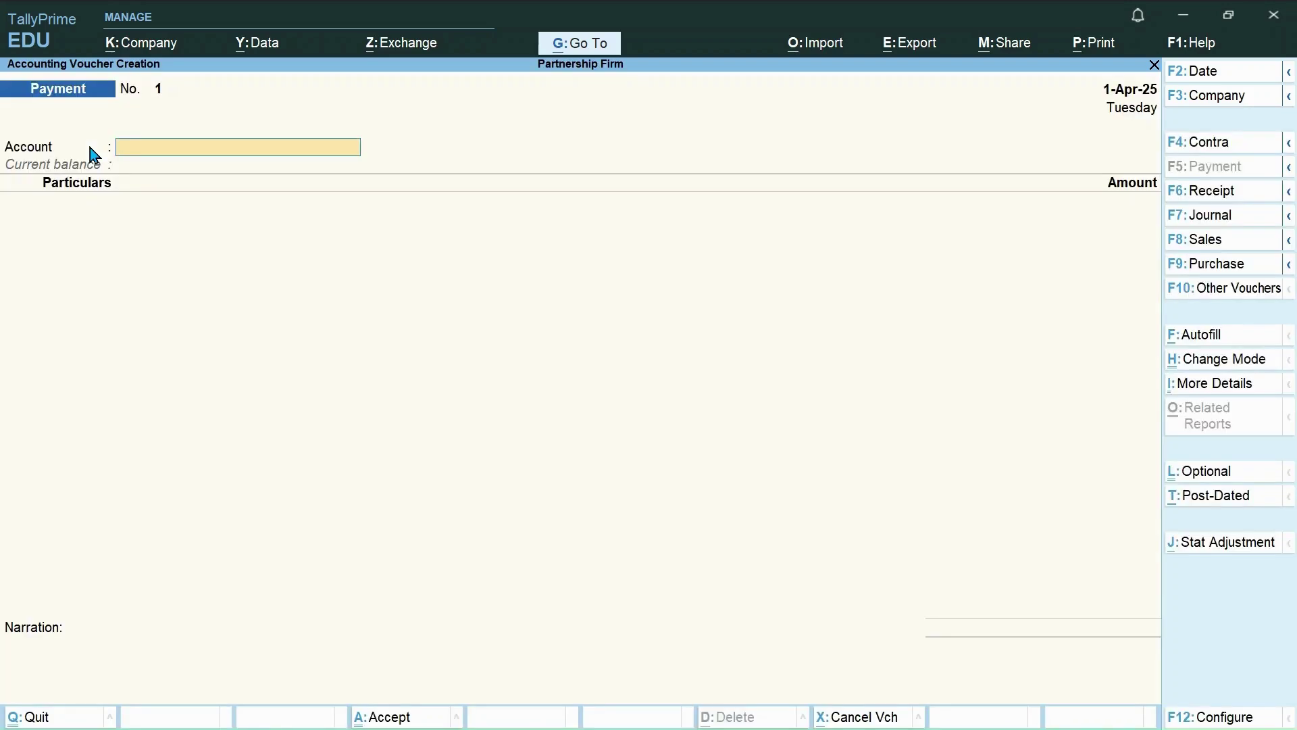
pyautogui.write('Cash')
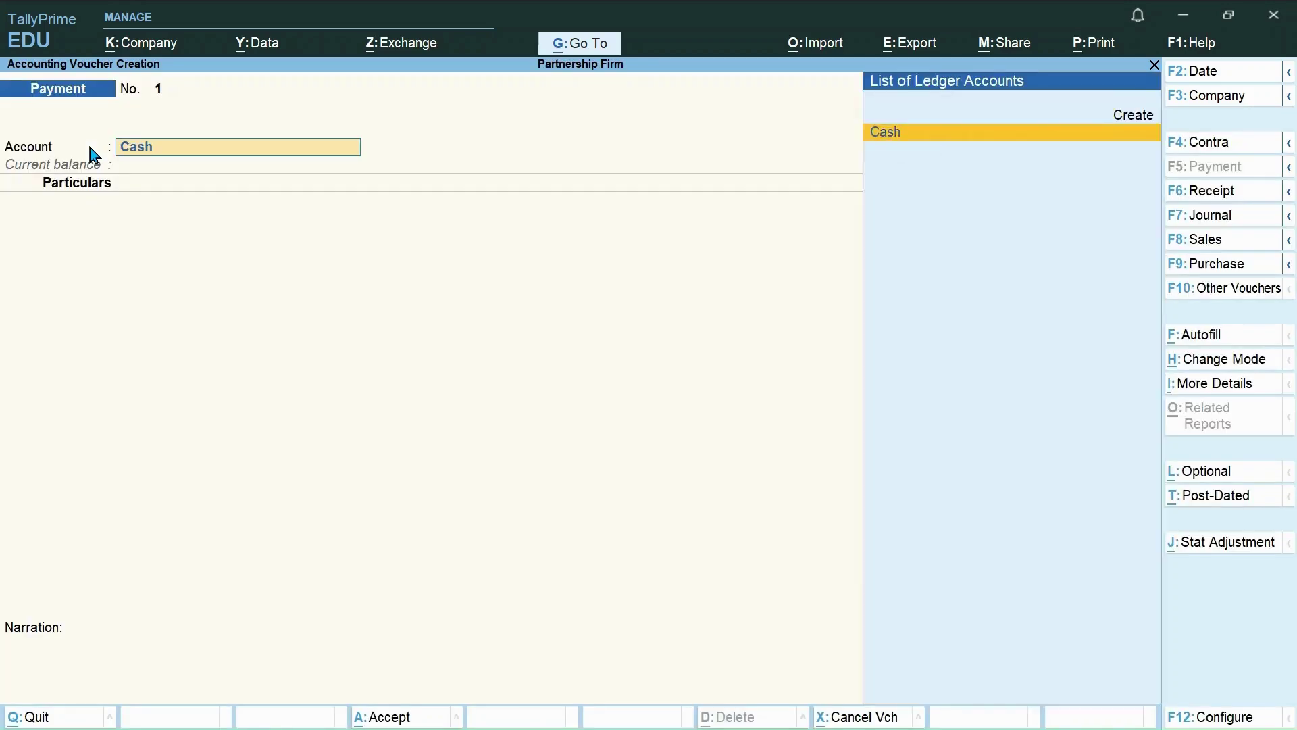
pyautogui.press('Return')
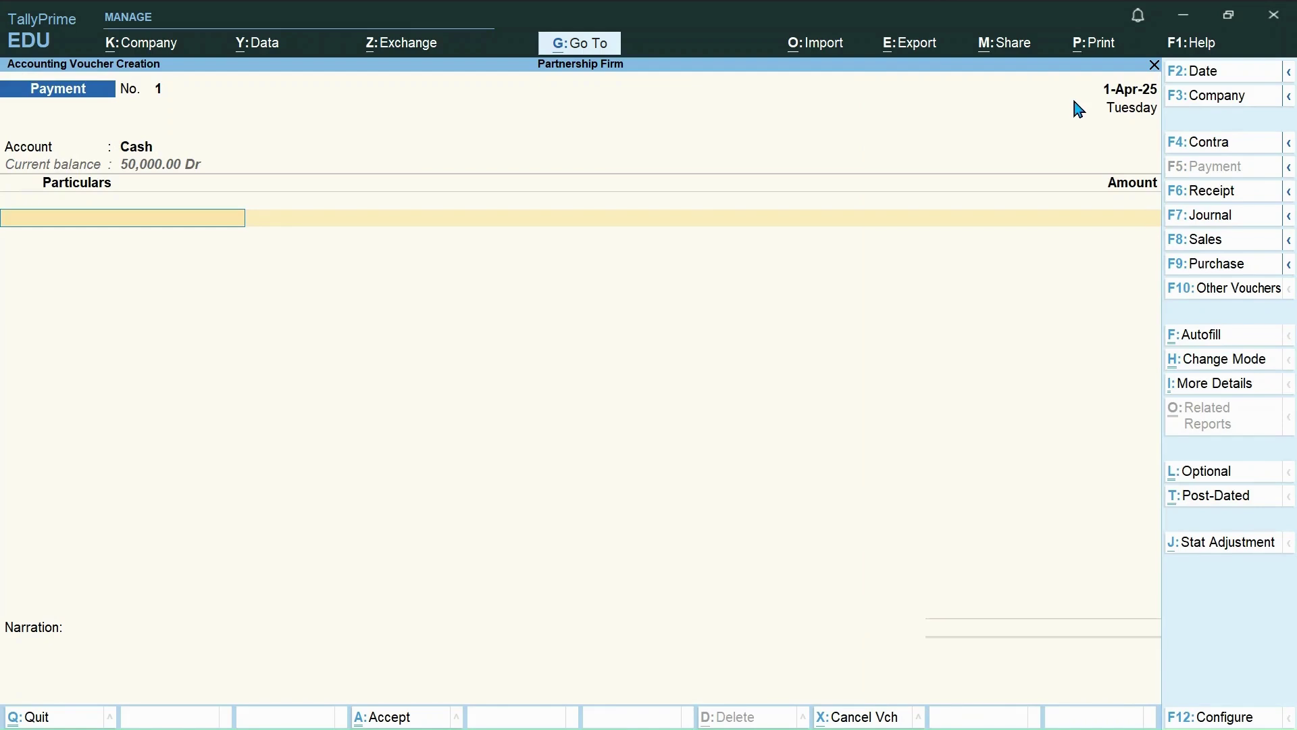
pyautogui.press('Escape')
pyautogui.press('y')
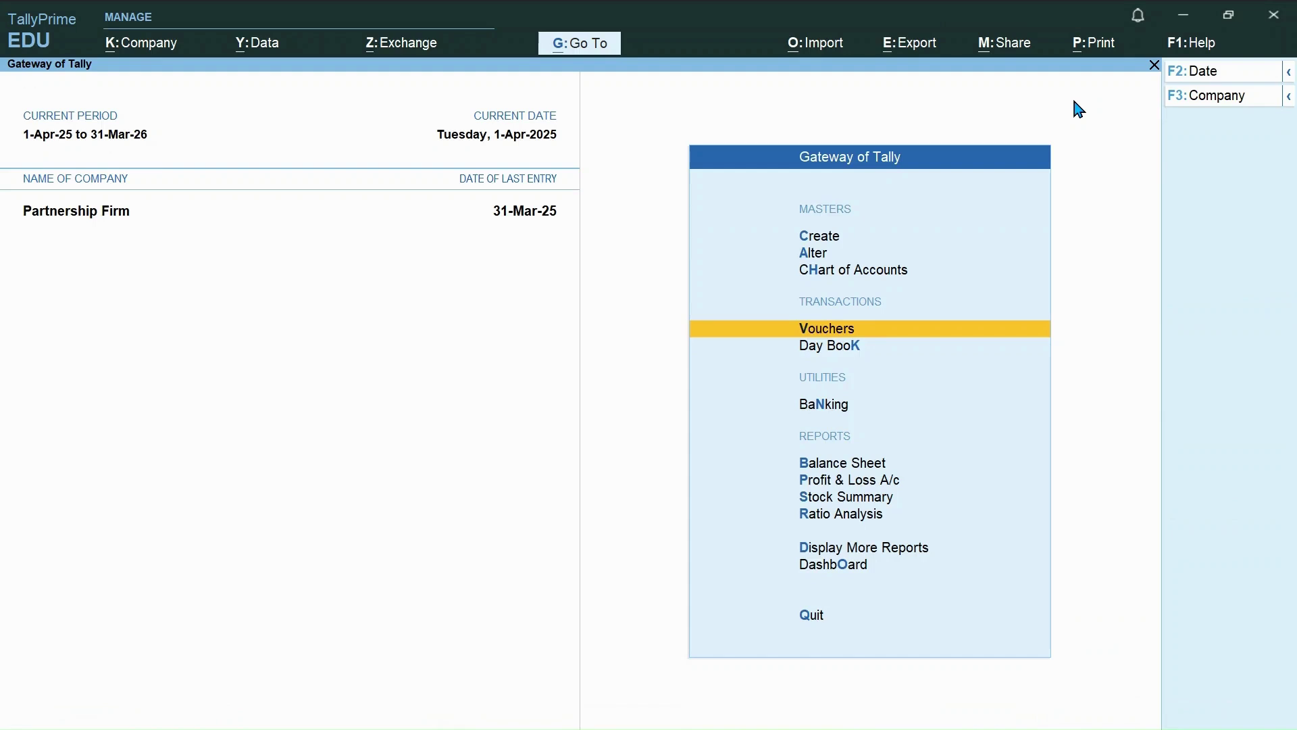
# - Enter 01-04-25 as the current period's start date and accept 31-3-2026 as its end date
pyautogui.click(67, 129)
pyautogui.write('01-04-25')
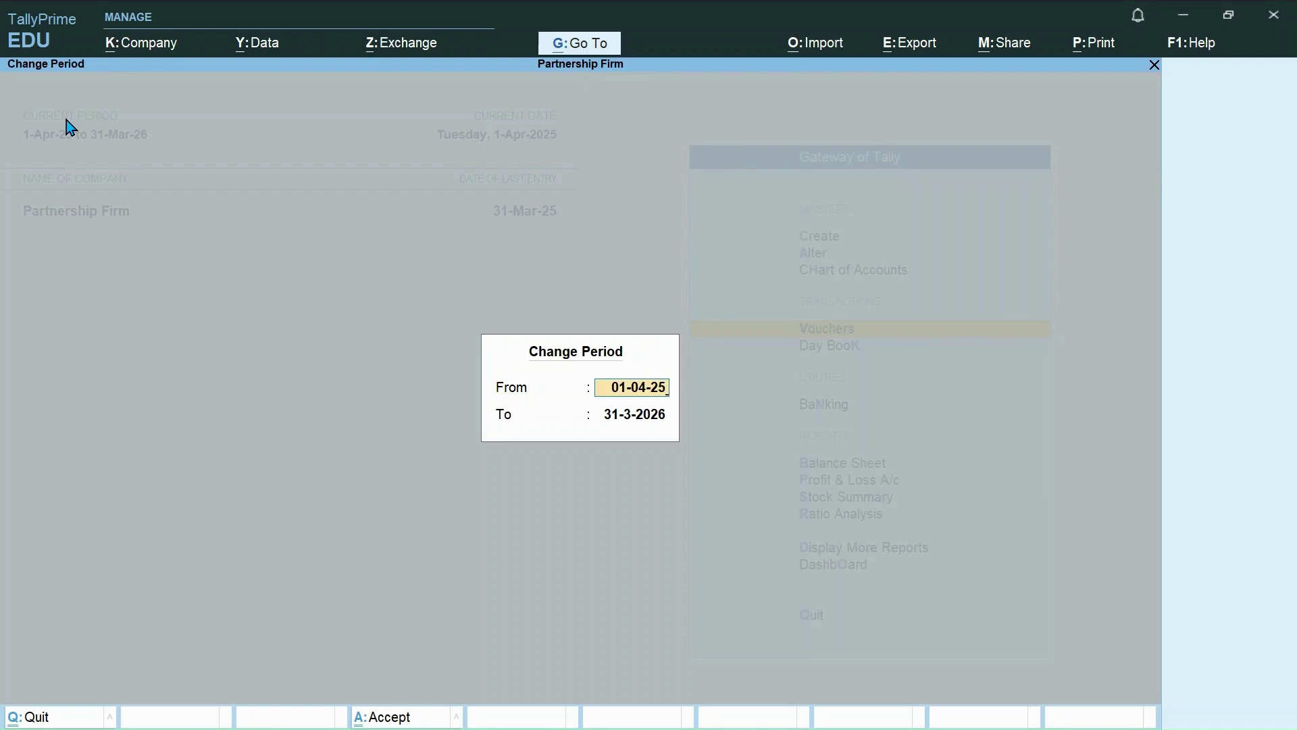
pyautogui.press('Return')
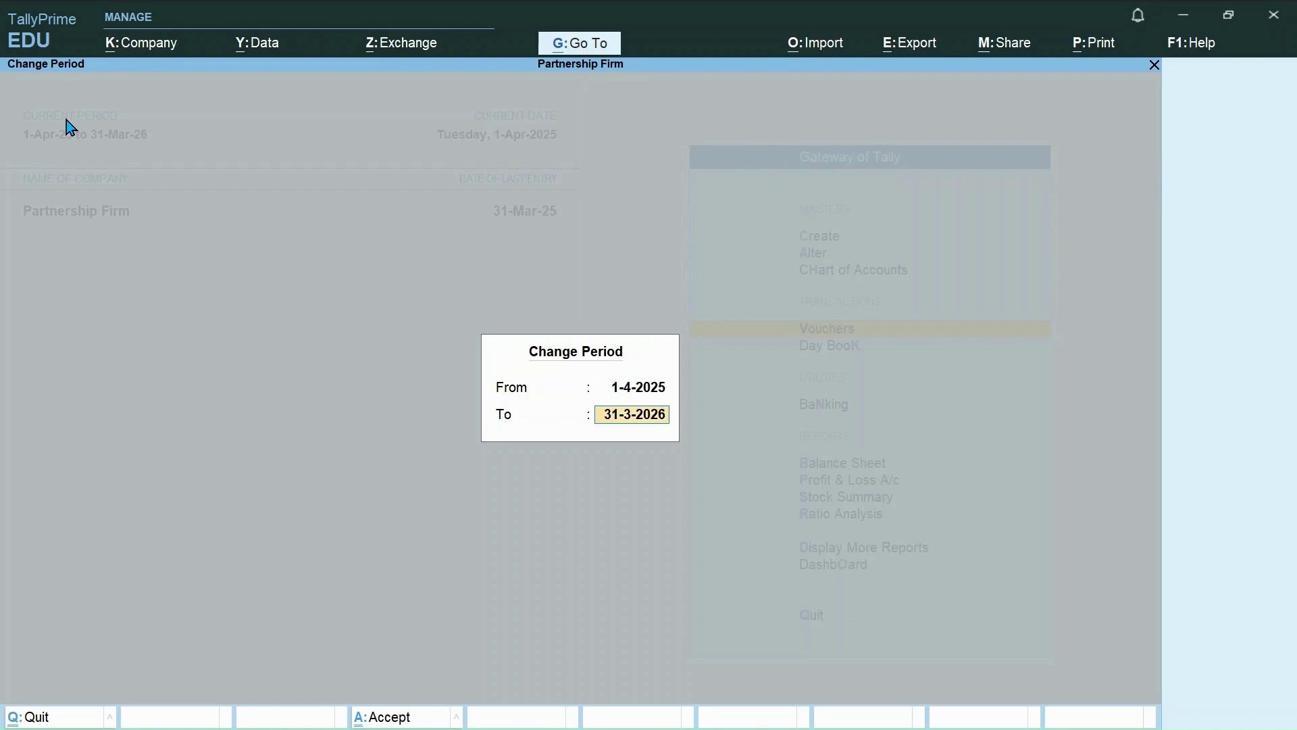
pyautogui.press('Return')
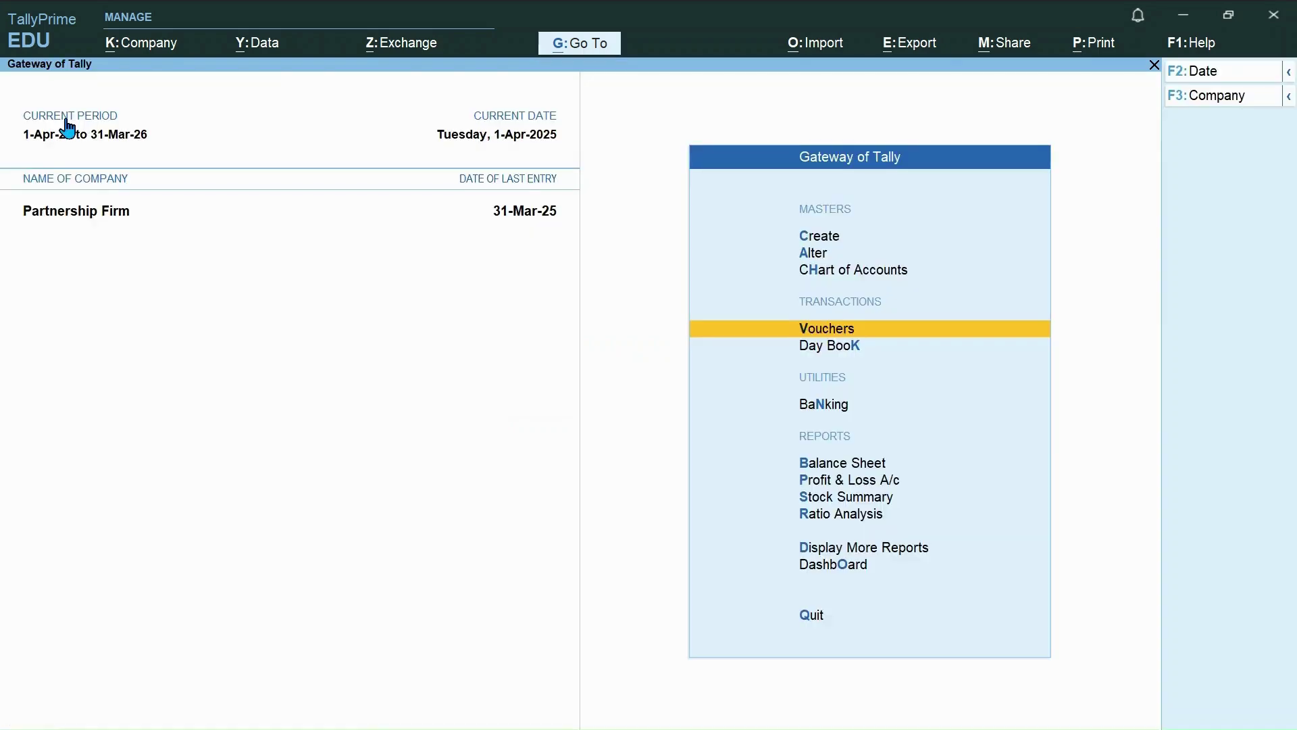
# - Set the current period to run from 1-4-2024 to 31-03-25
pyautogui.click(68, 129)
pyautogui.write('0')
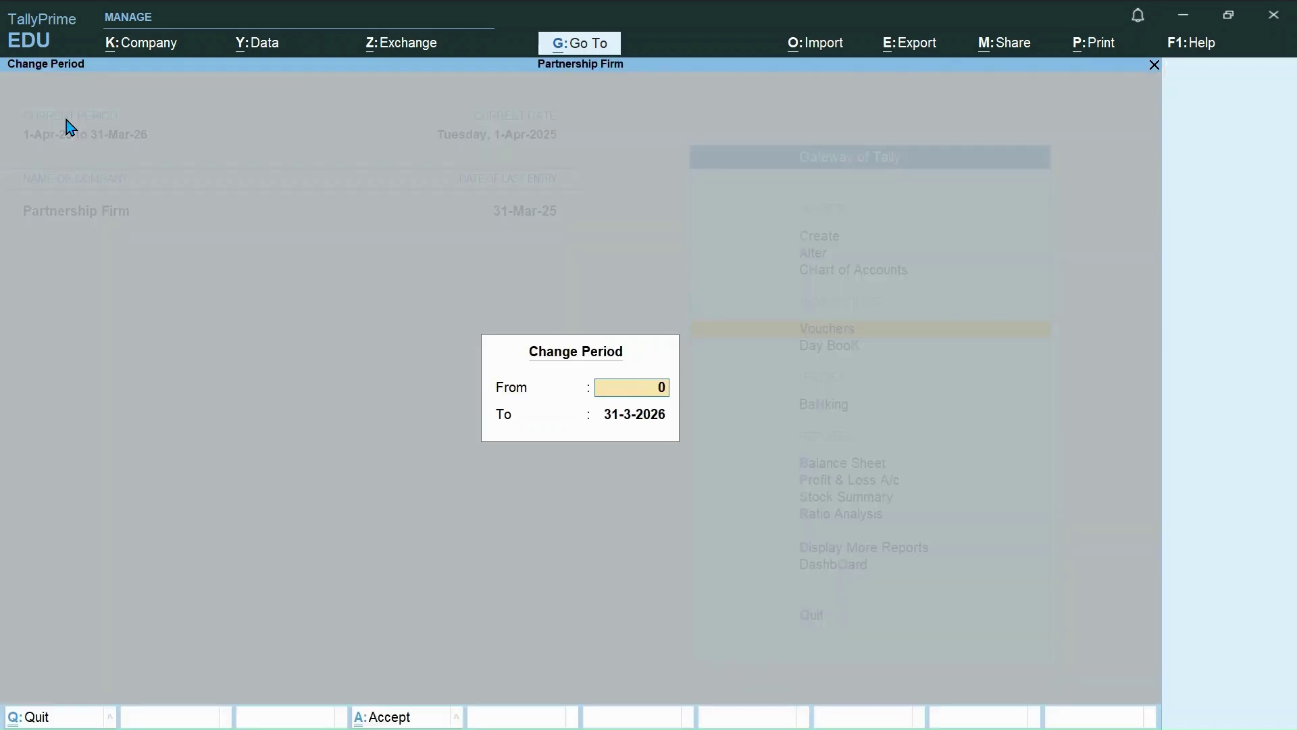
pyautogui.write('1-0424')
pyautogui.press('BackSpace')
pyautogui.press('BackSpace')
pyautogui.write('-2024')
pyautogui.press('Return')
pyautogui.write('31-03-25')
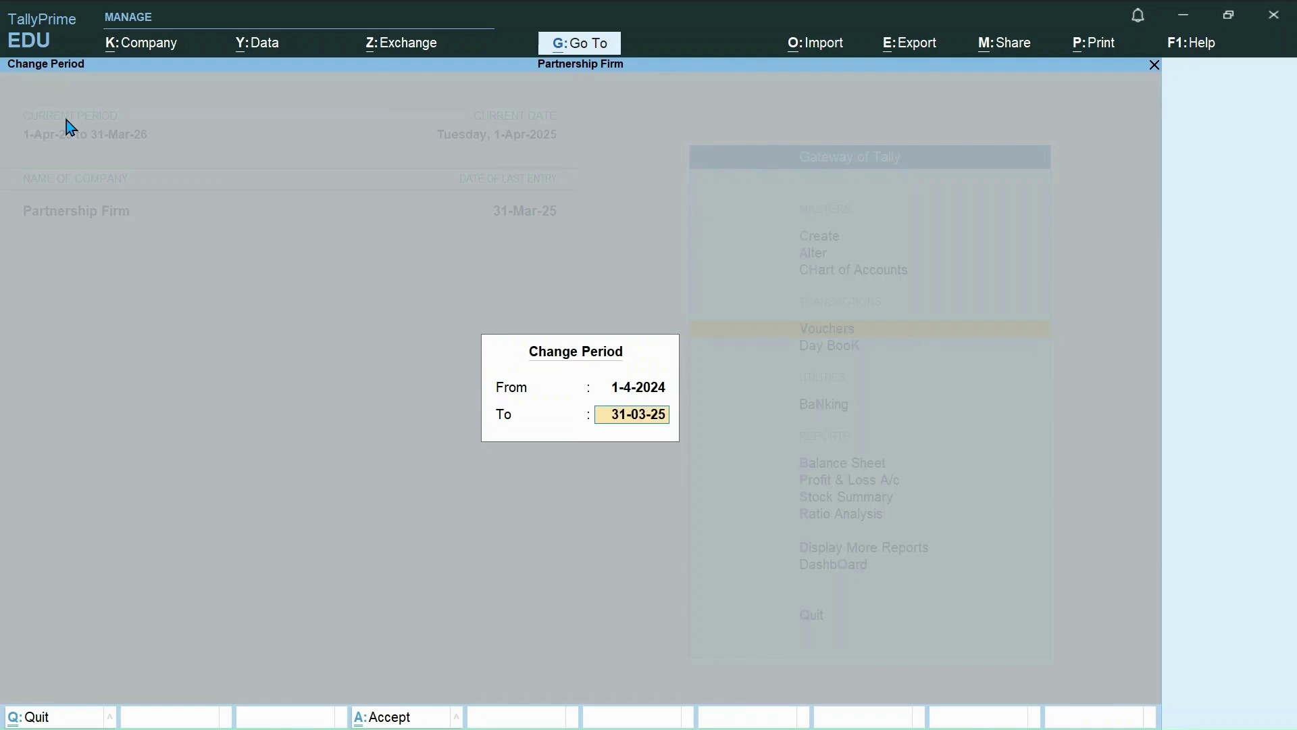
pyautogui.press('Return')
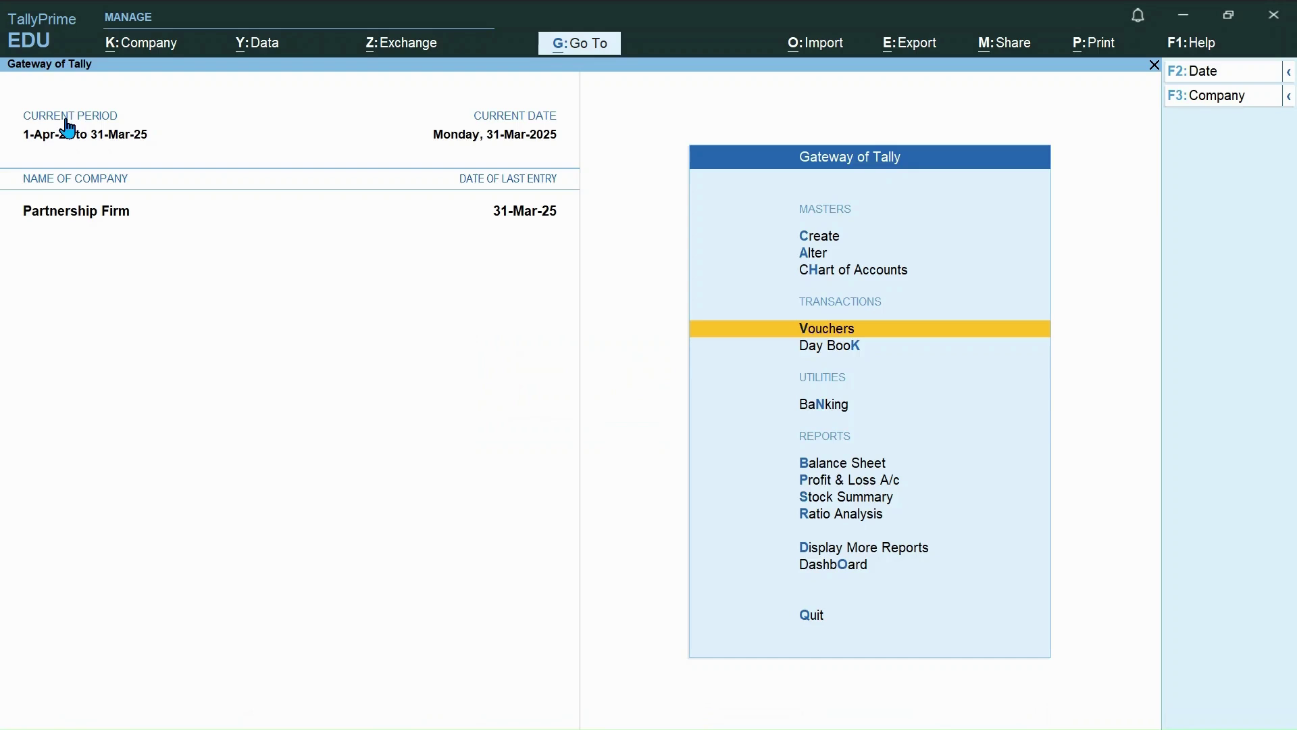
# - Split the Partnership Firm company data from 1-Apr-25, accepting the proposed names for both new companies
pyautogui.click(271, 54)
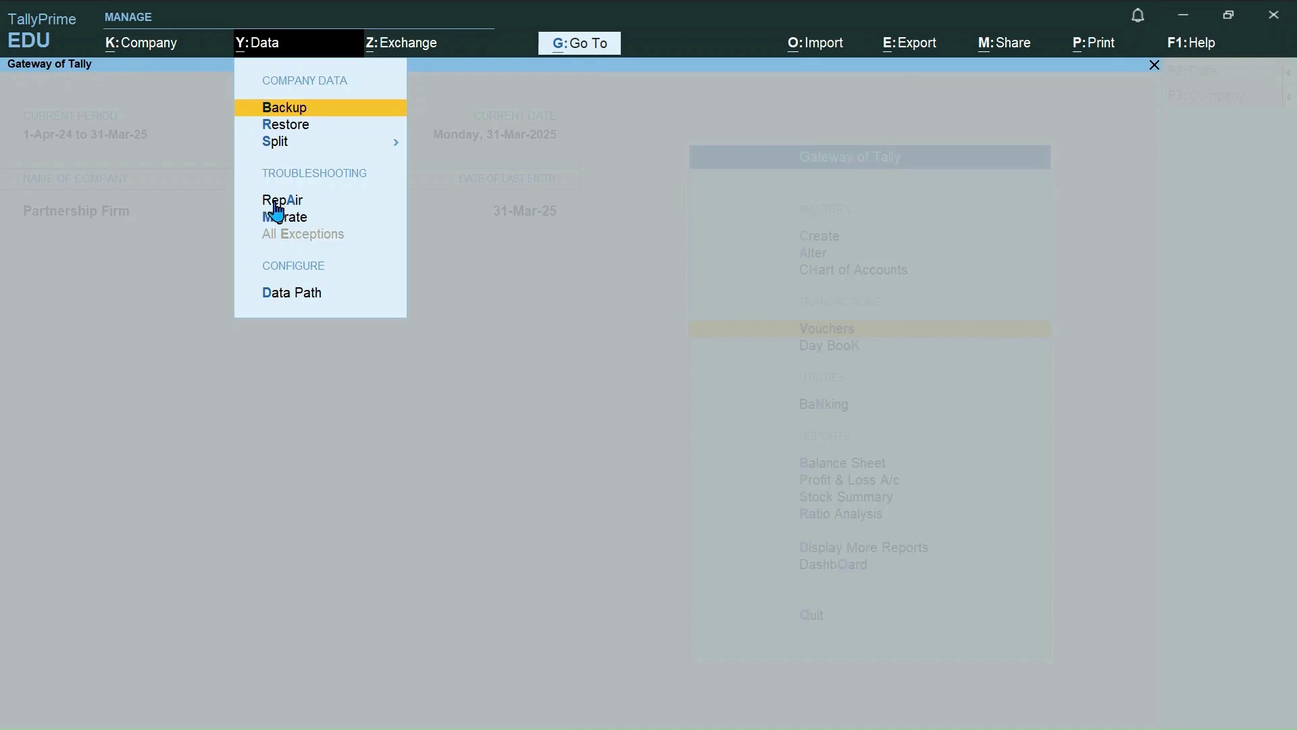
pyautogui.click(291, 154)
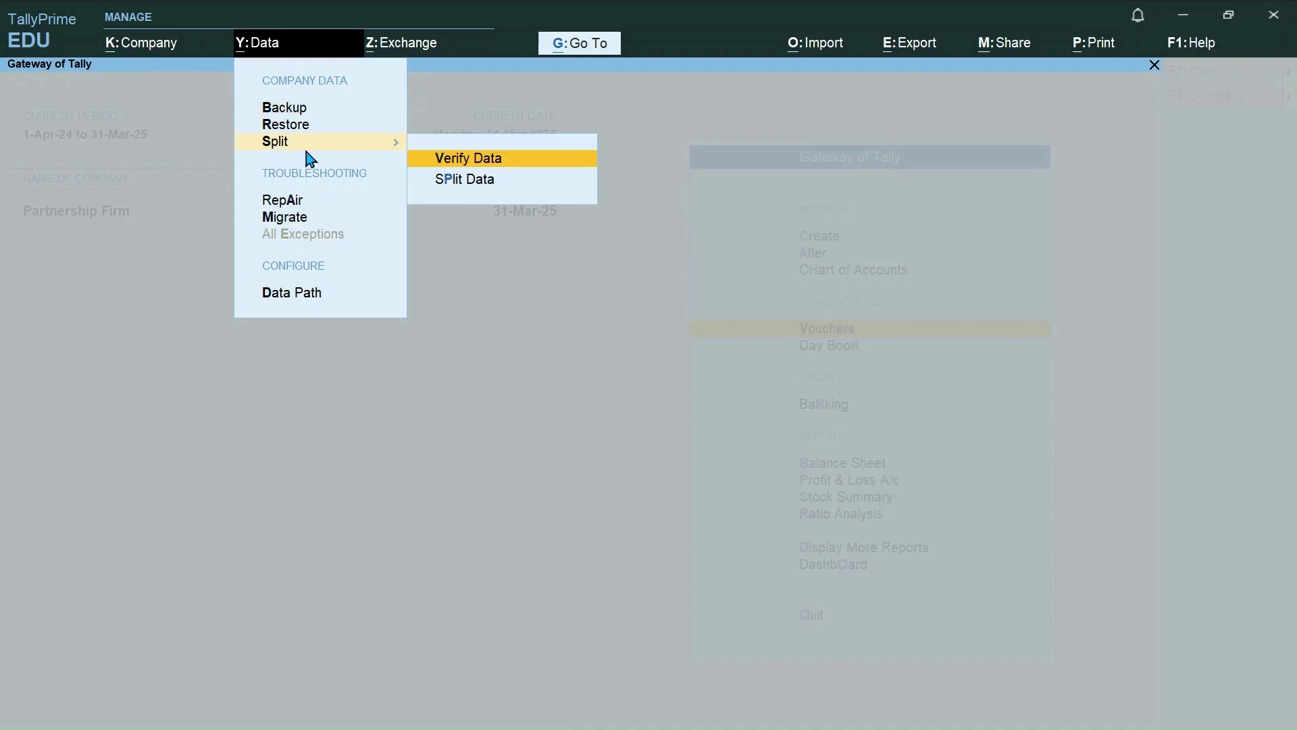
pyautogui.click(450, 182)
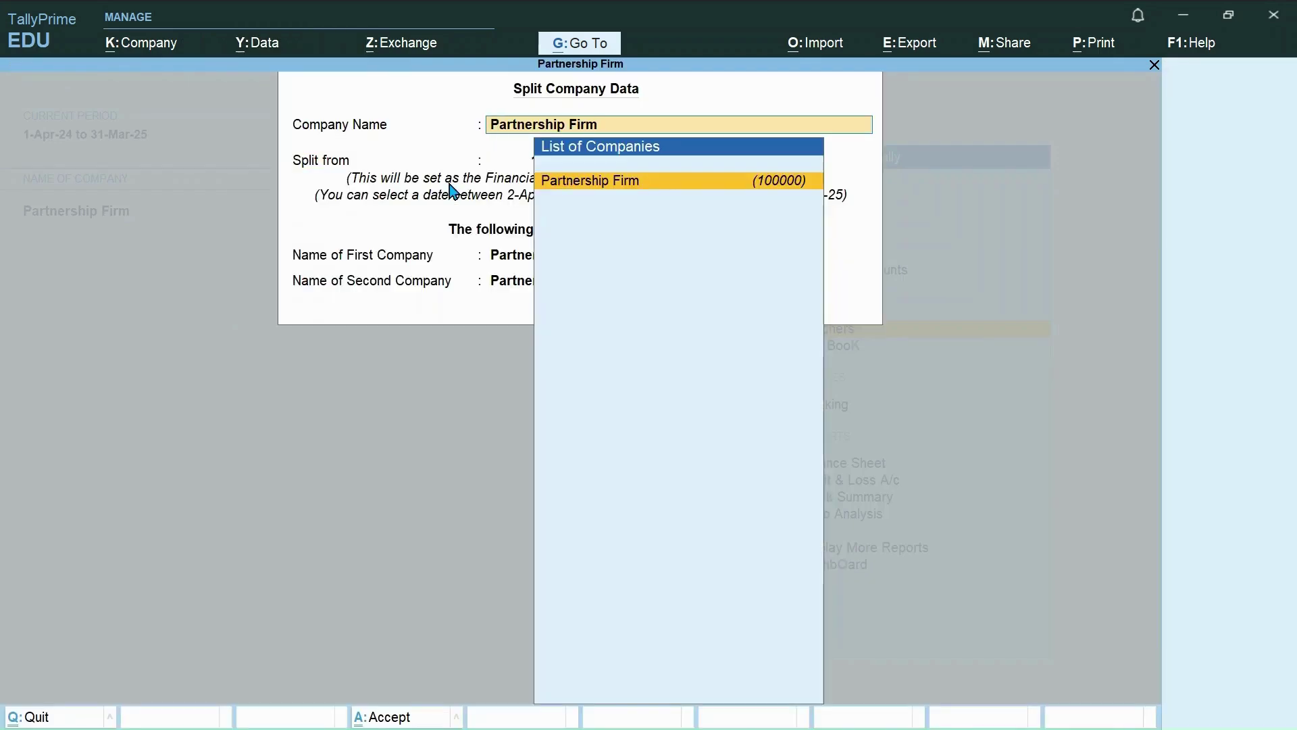
pyautogui.press('Return')
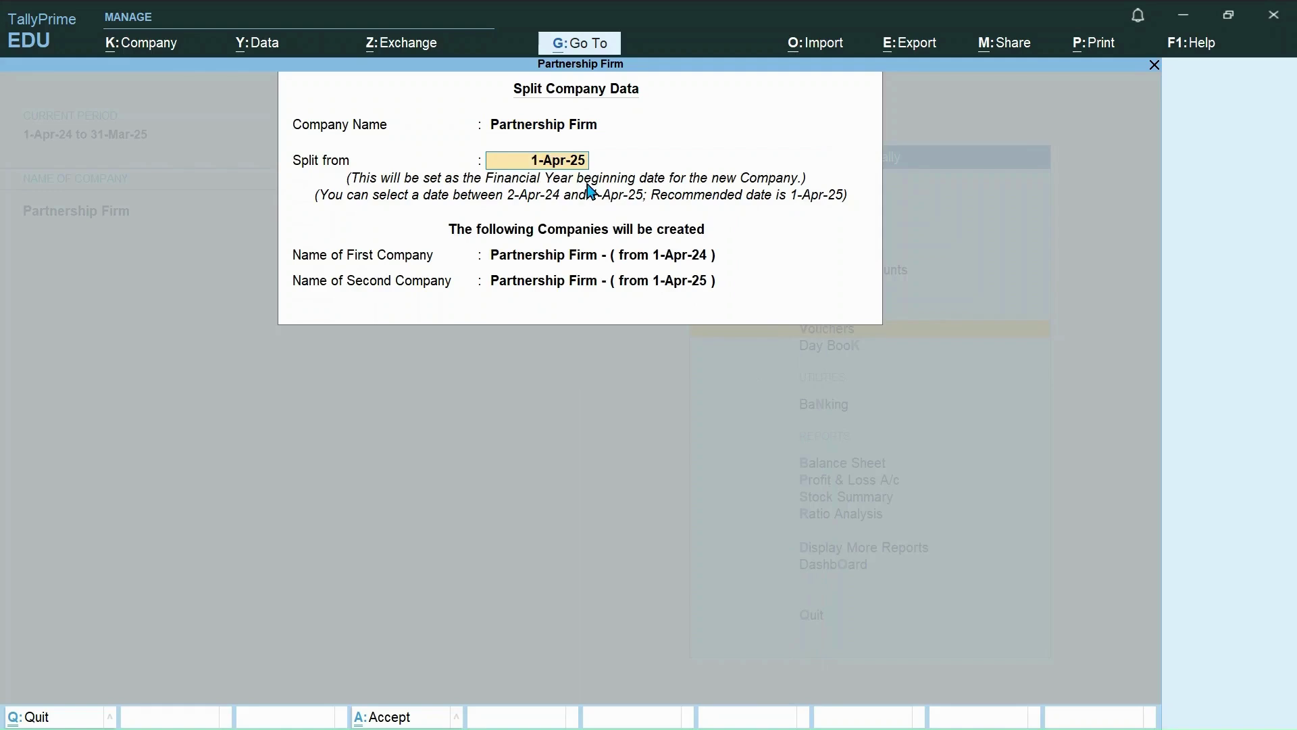
pyautogui.press('Return')
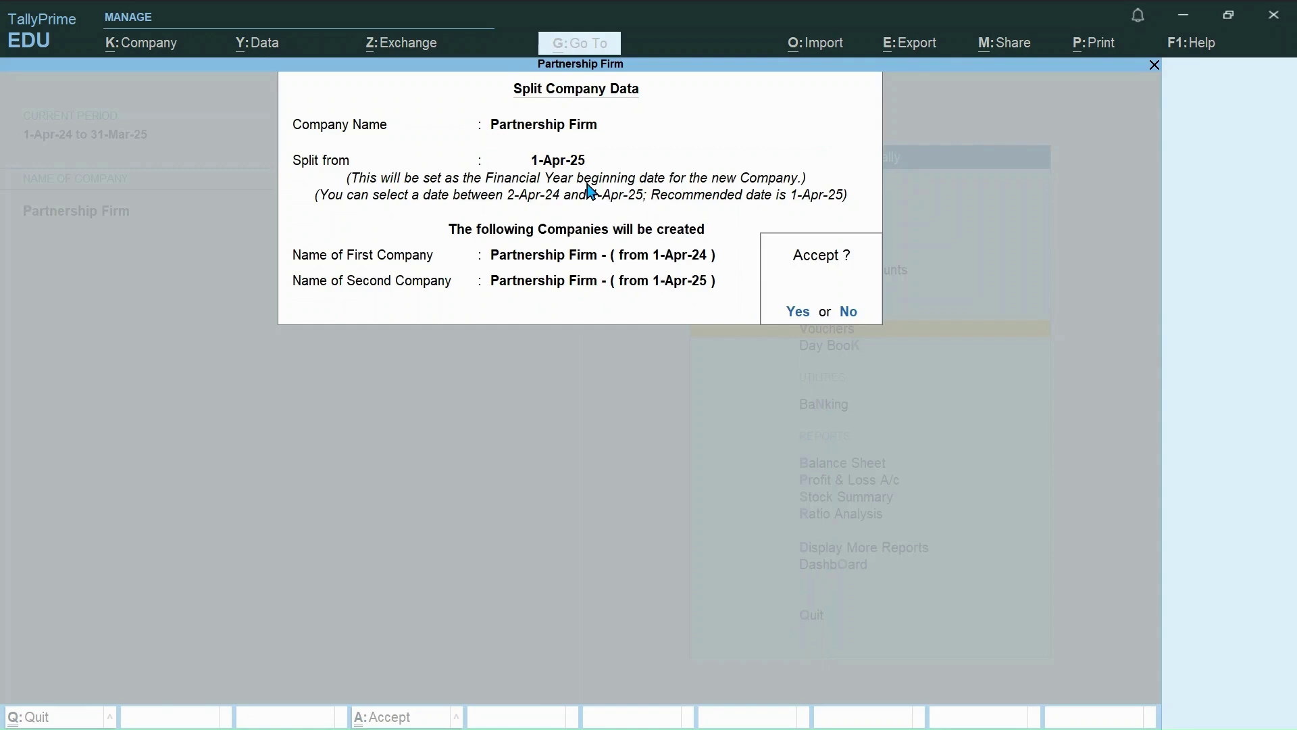
pyautogui.press('Return')
pyautogui.press('Return')
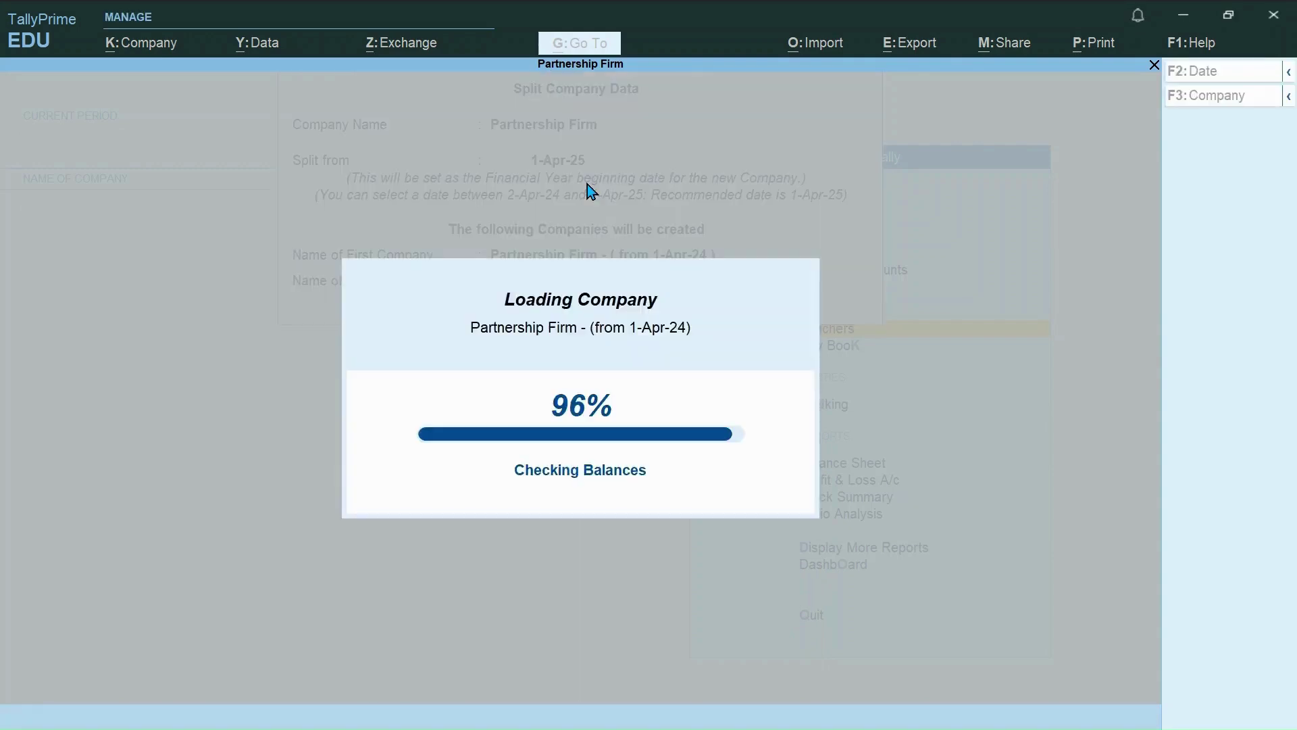